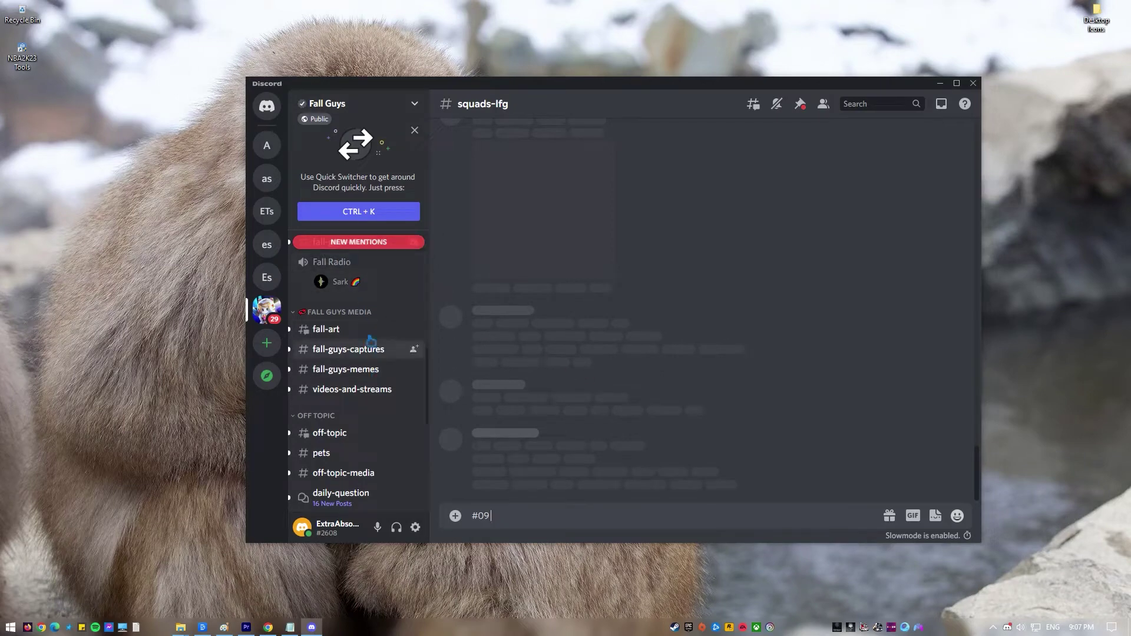
Browse the Fall Guys server's channels in Discord and examine the recent posts in the fall-art channel.
{"action": "scroll", "coordinate": [589, 465], "scroll_direction": "up", "scroll_amount": 2}
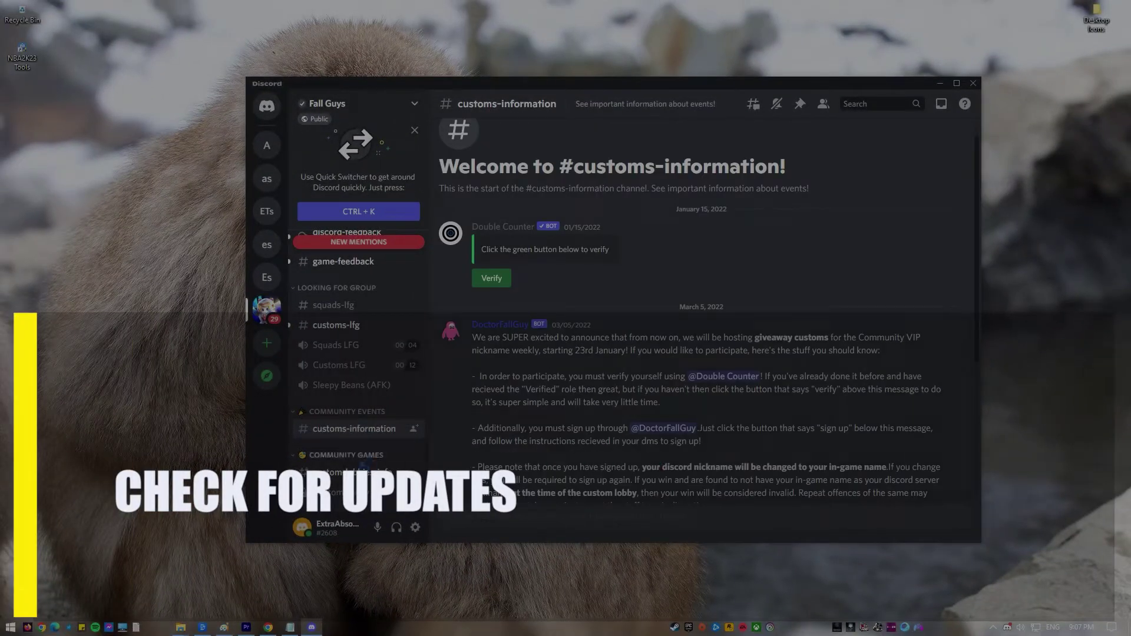
{"action": "scroll", "coordinate": [357, 366], "scroll_direction": "up", "scroll_amount": 1}
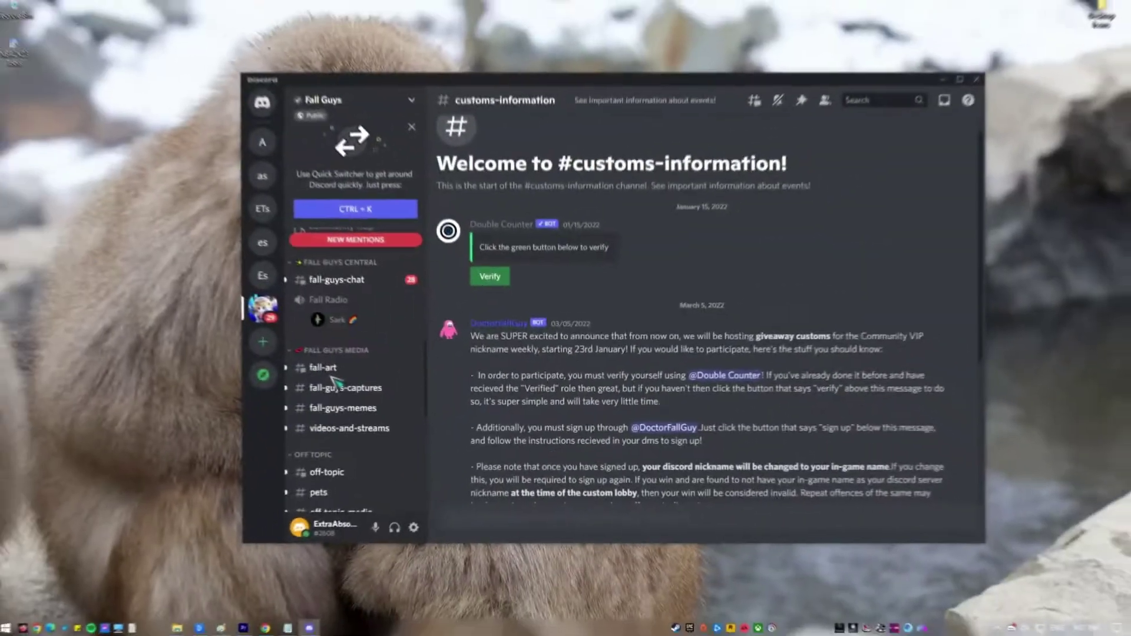
{"action": "left_click", "coordinate": [354, 369]}
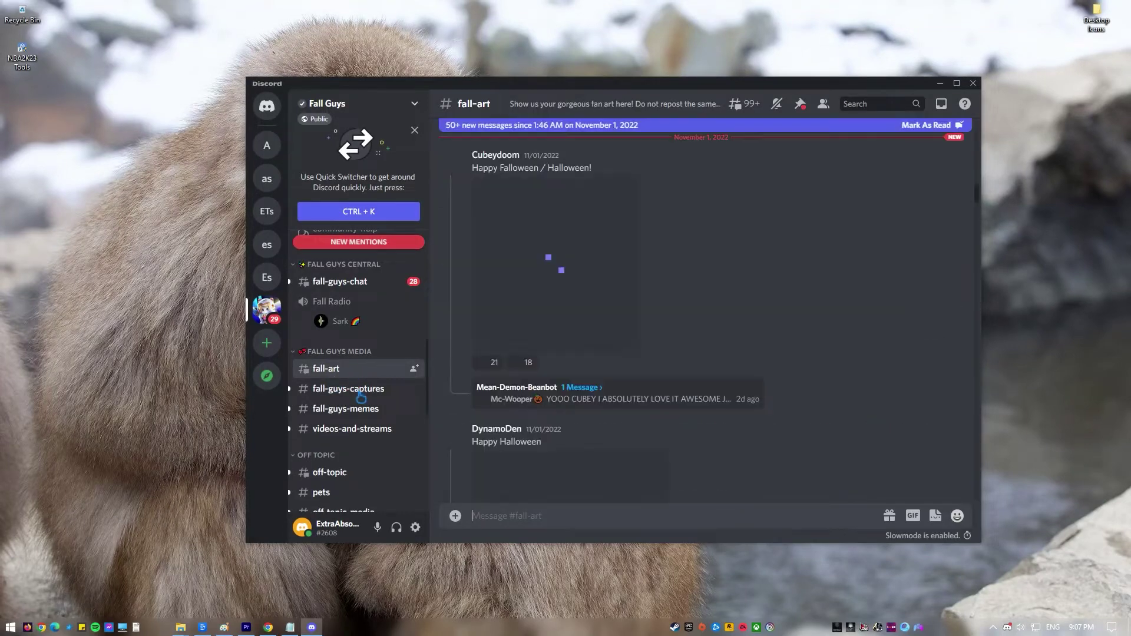
{"action": "left_click", "coordinate": [361, 396]}
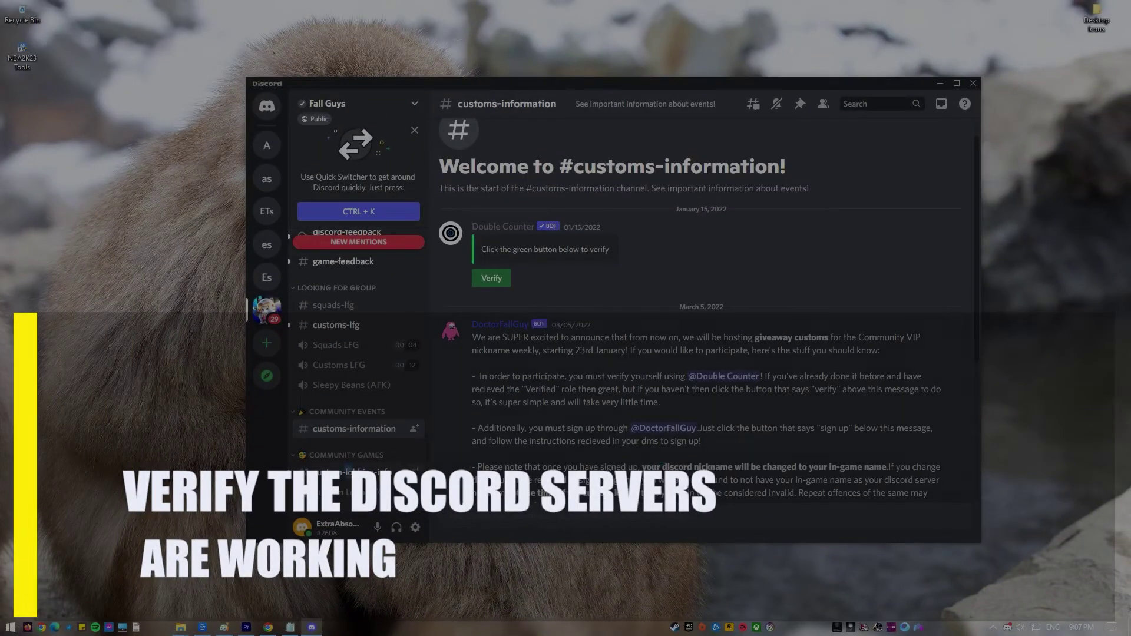
{"action": "scroll", "coordinate": [348, 472], "scroll_direction": "up", "scroll_amount": 10}
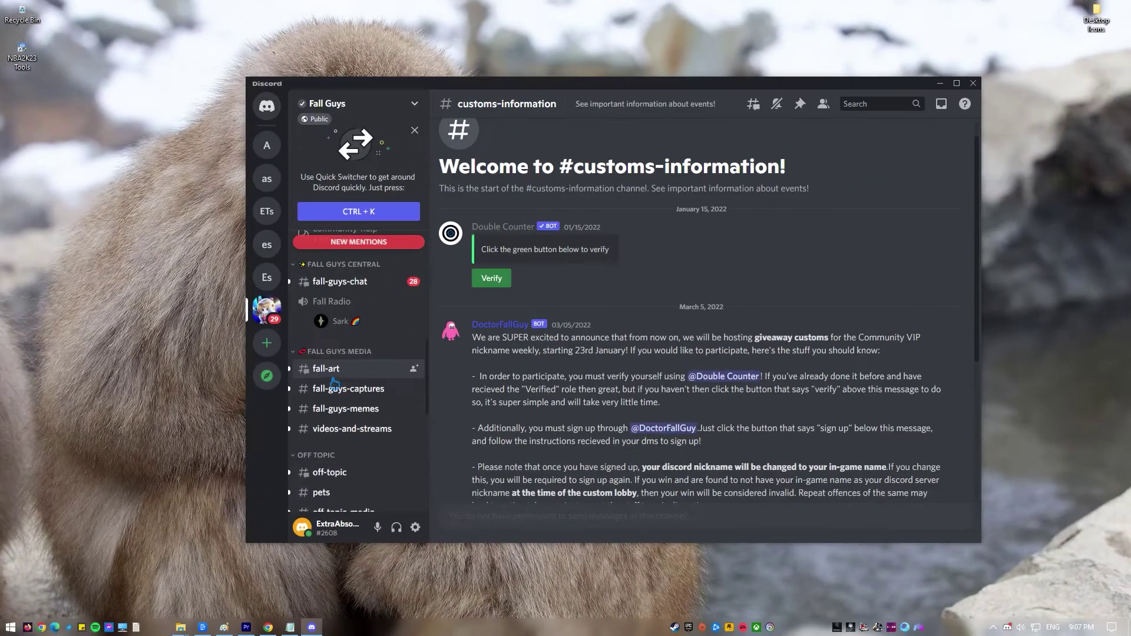
{"action": "left_click", "coordinate": [326, 368]}
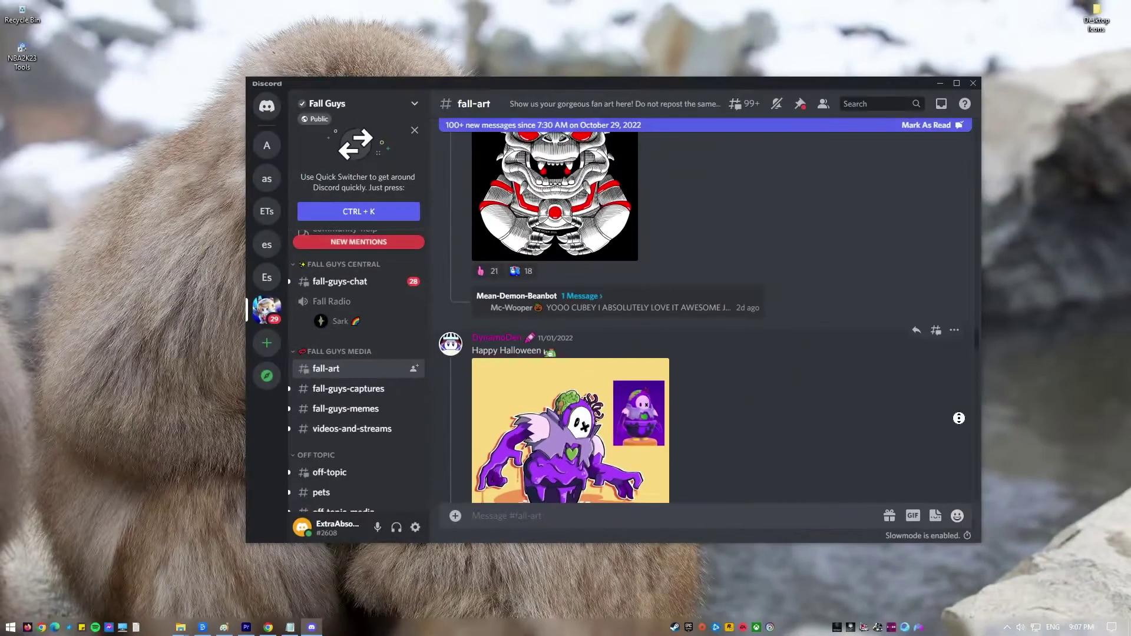
{"action": "scroll", "coordinate": [960, 380], "scroll_direction": "up", "scroll_amount": 4}
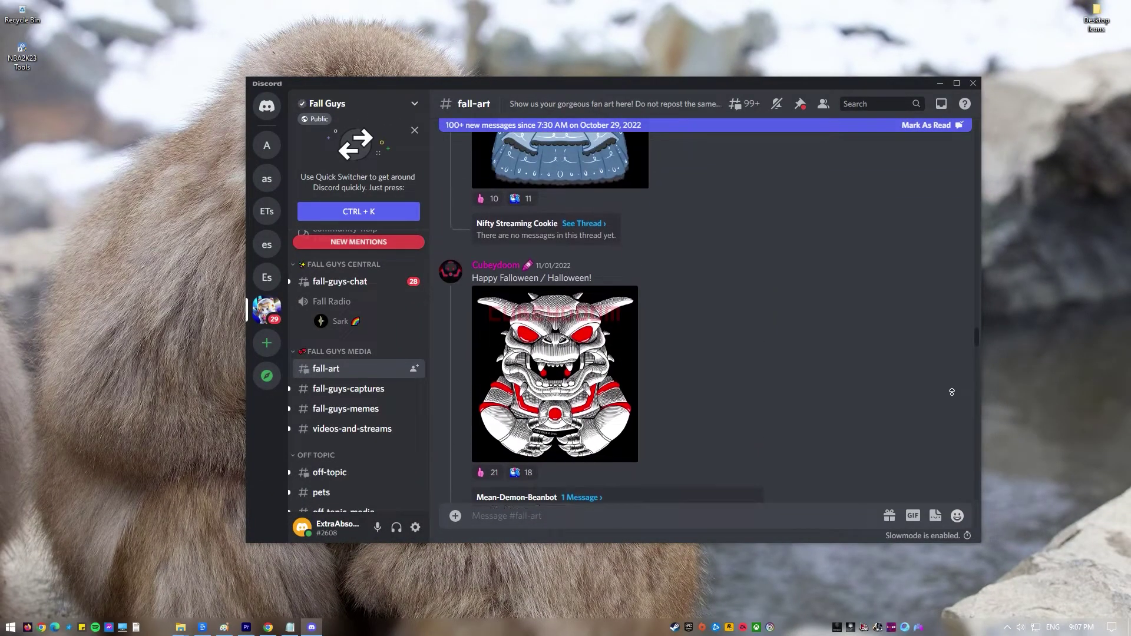
{"action": "scroll", "coordinate": [951, 392], "scroll_direction": "up", "scroll_amount": 3}
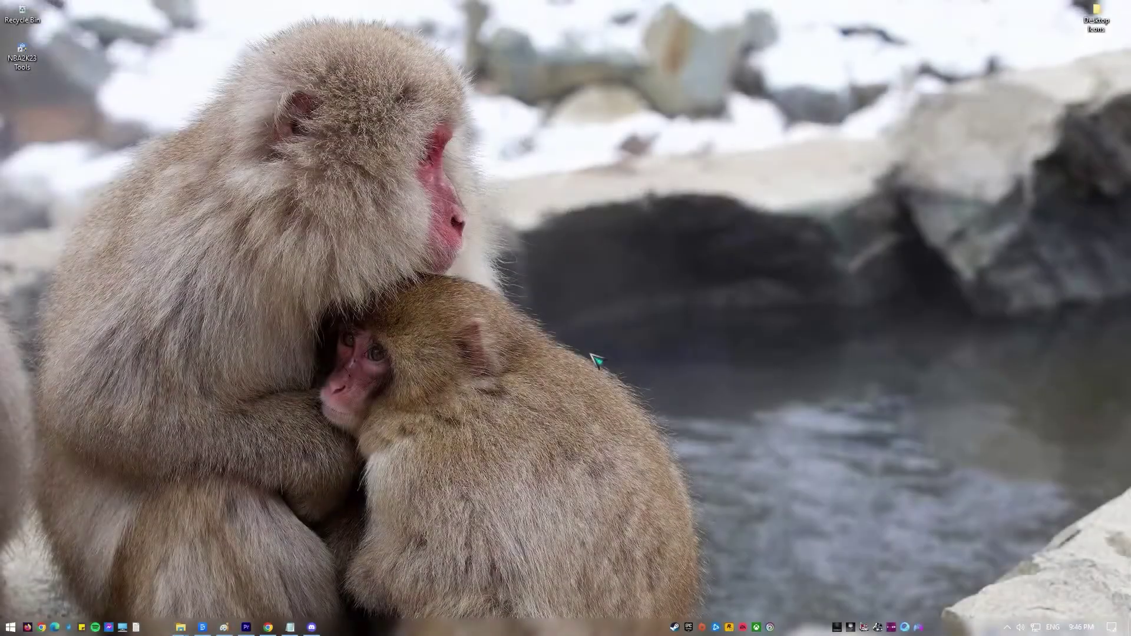
Open the Windows Internet Properties by running inetcpl.cpl and move the dialog away from the screen's corner.
{"action": "key", "text": "super+r"}
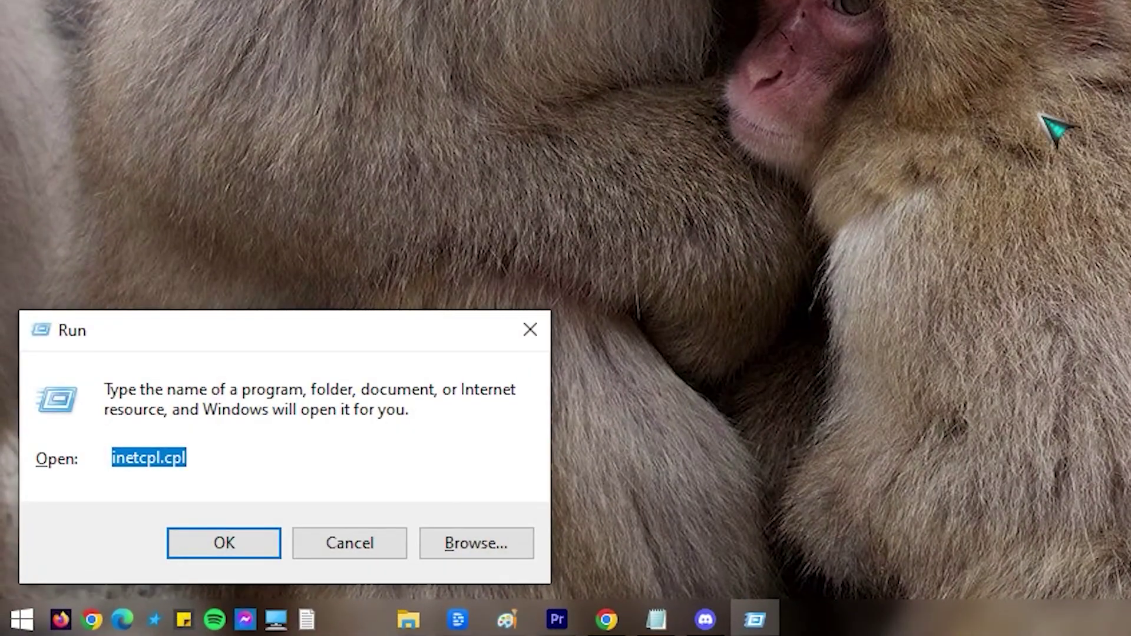
{"action": "left_click", "coordinate": [250, 548]}
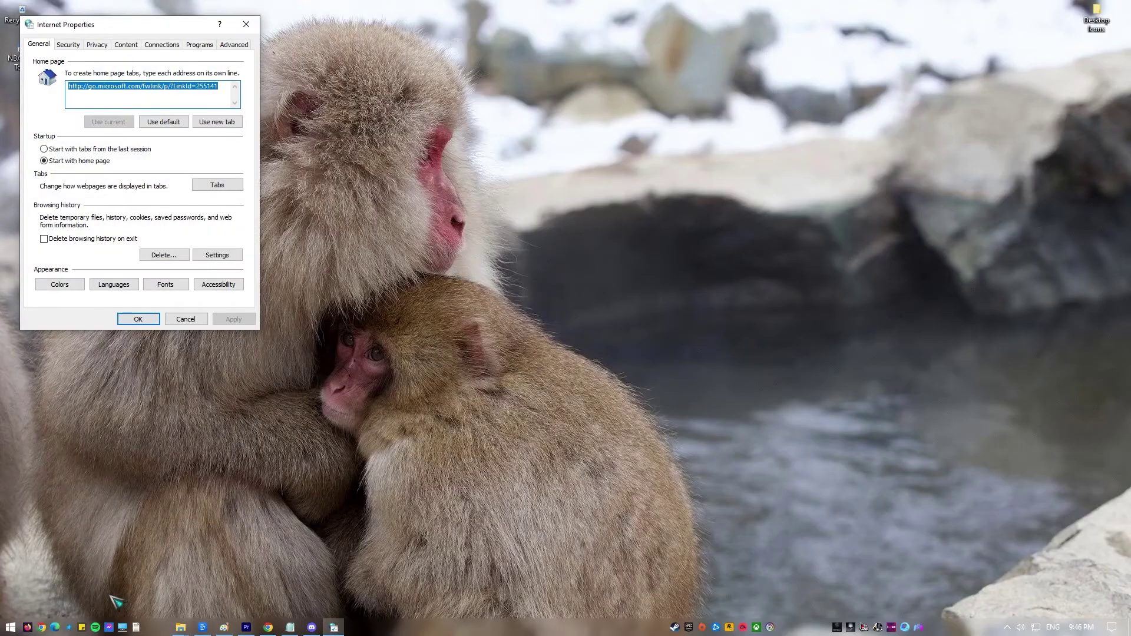
{"action": "left_click_drag", "start_coordinate": [176, 36], "coordinate": [417, 95]}
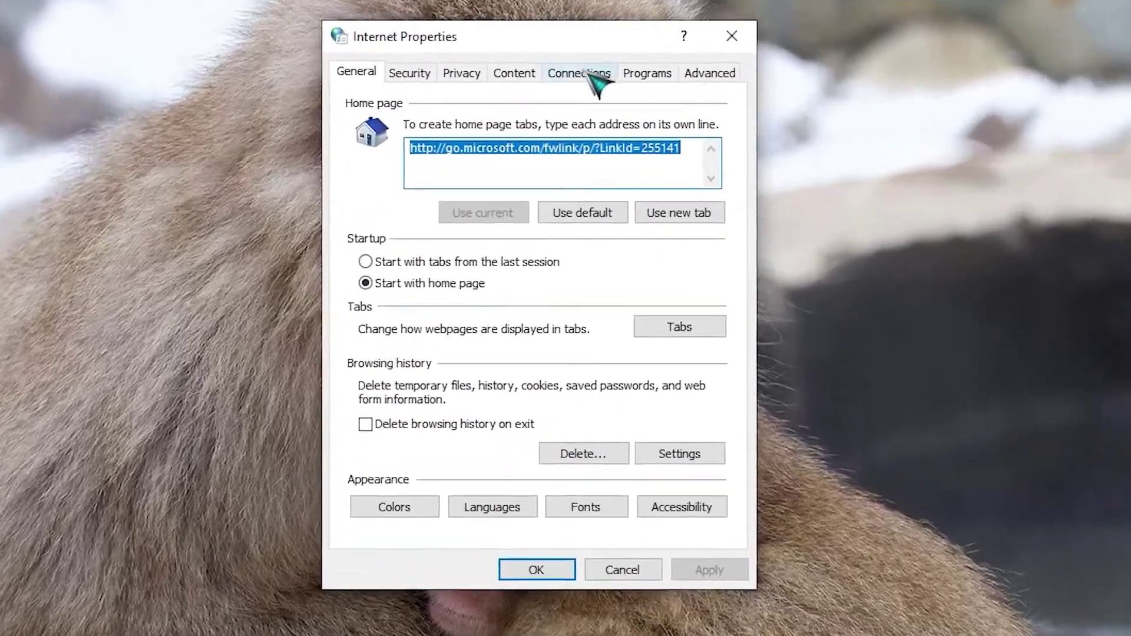
Turn off the use of a proxy server for the LAN in the connection's LAN settings.
{"action": "left_click", "coordinate": [406, 113]}
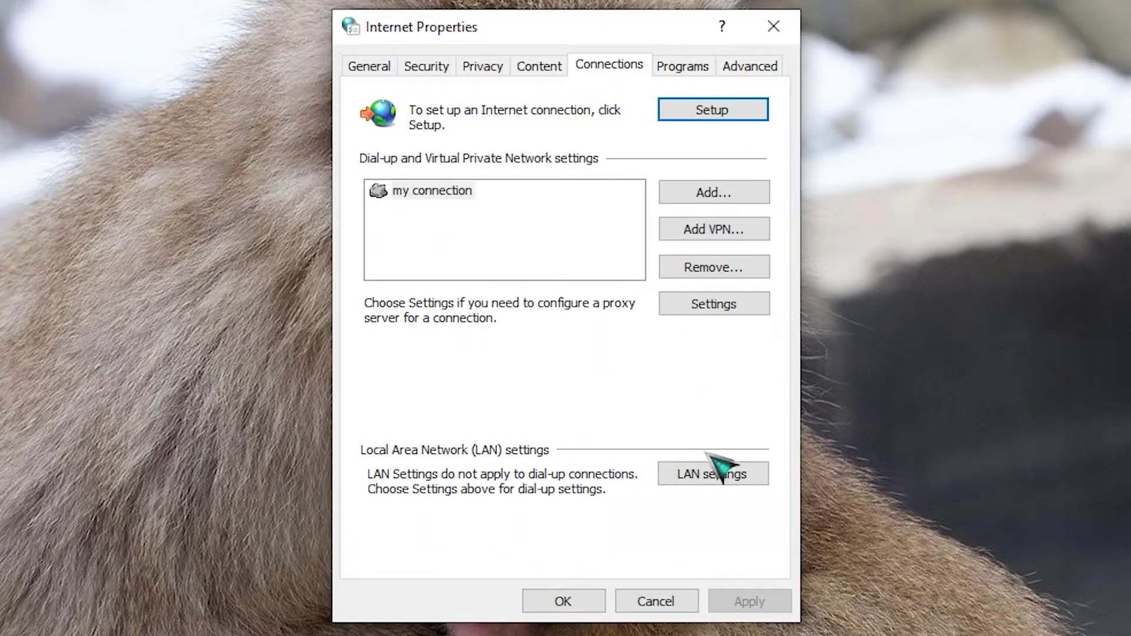
{"action": "left_click", "coordinate": [720, 474]}
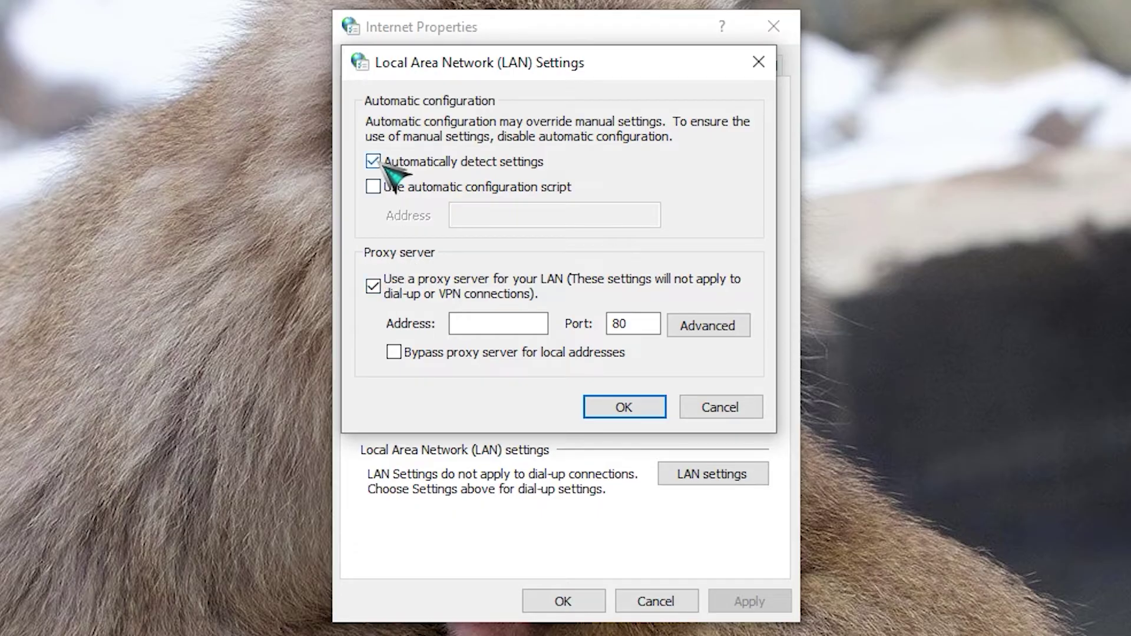
{"action": "left_click", "coordinate": [373, 286]}
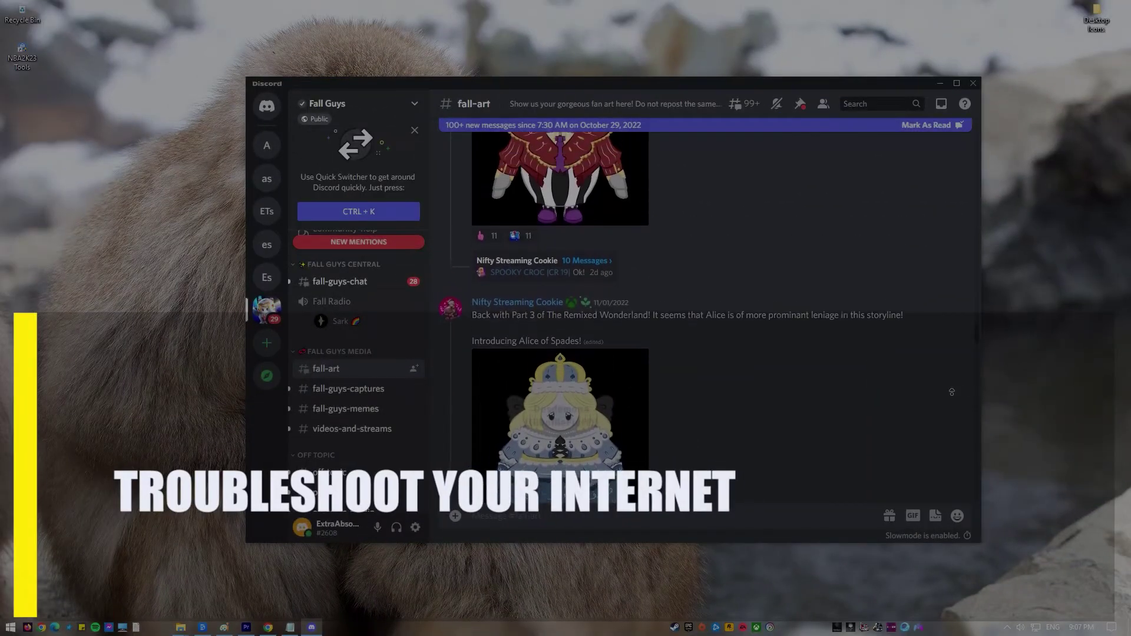
Look back through the older posts in Discord's fall-art channel.
{"action": "scroll", "coordinate": [951, 392], "scroll_direction": "up", "scroll_amount": 3}
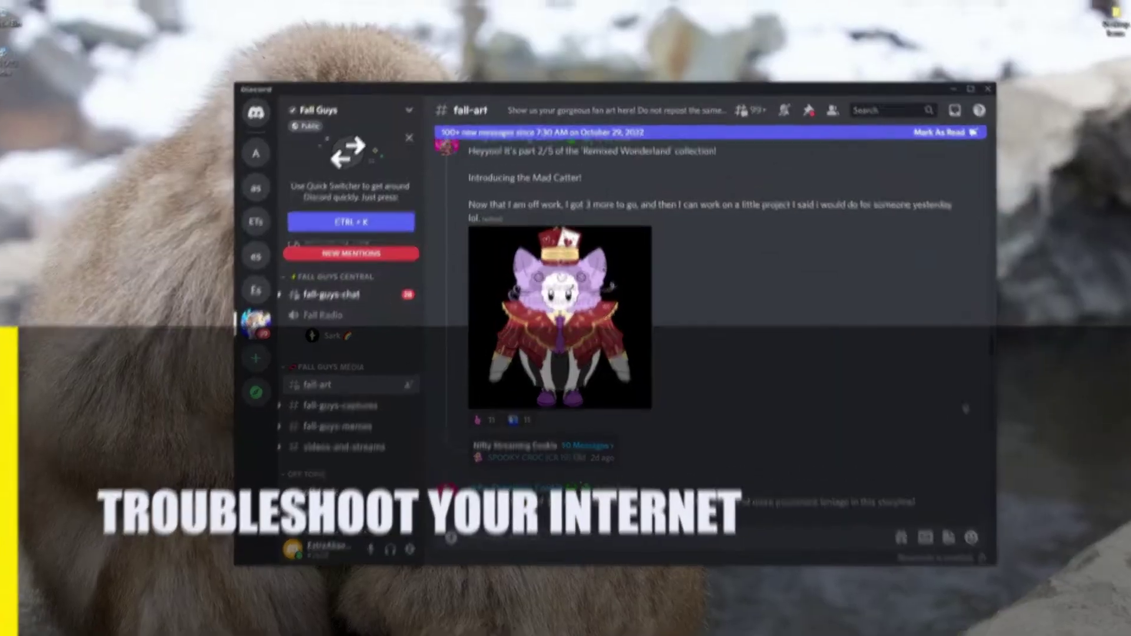
{"action": "scroll", "coordinate": [951, 391], "scroll_direction": "up", "scroll_amount": 3}
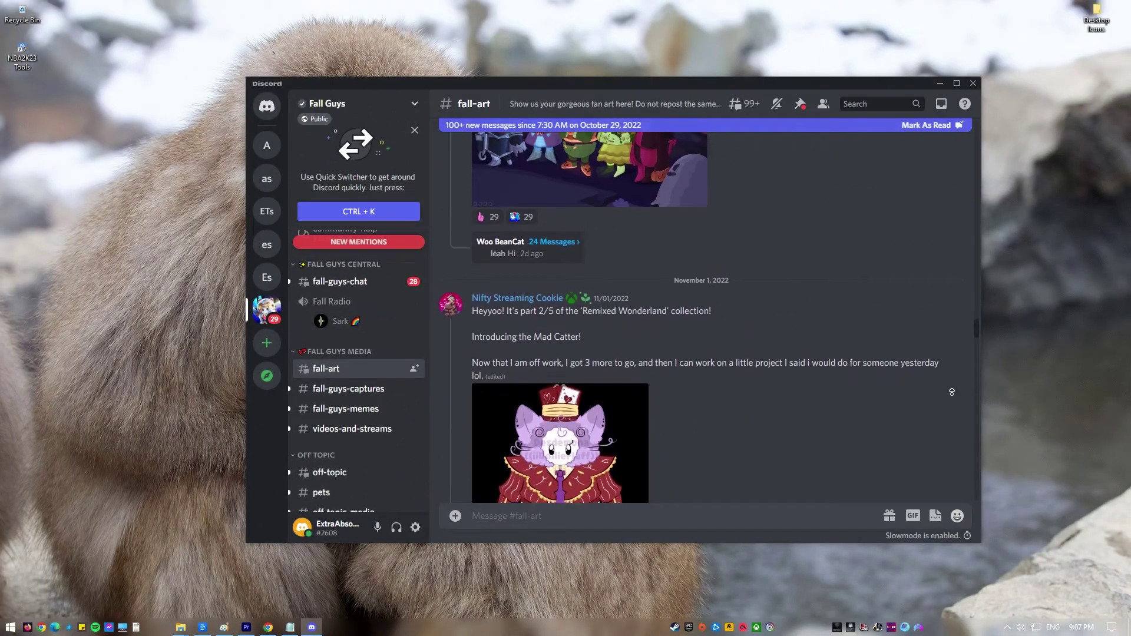
{"action": "scroll", "coordinate": [952, 392], "scroll_direction": "up", "scroll_amount": 3}
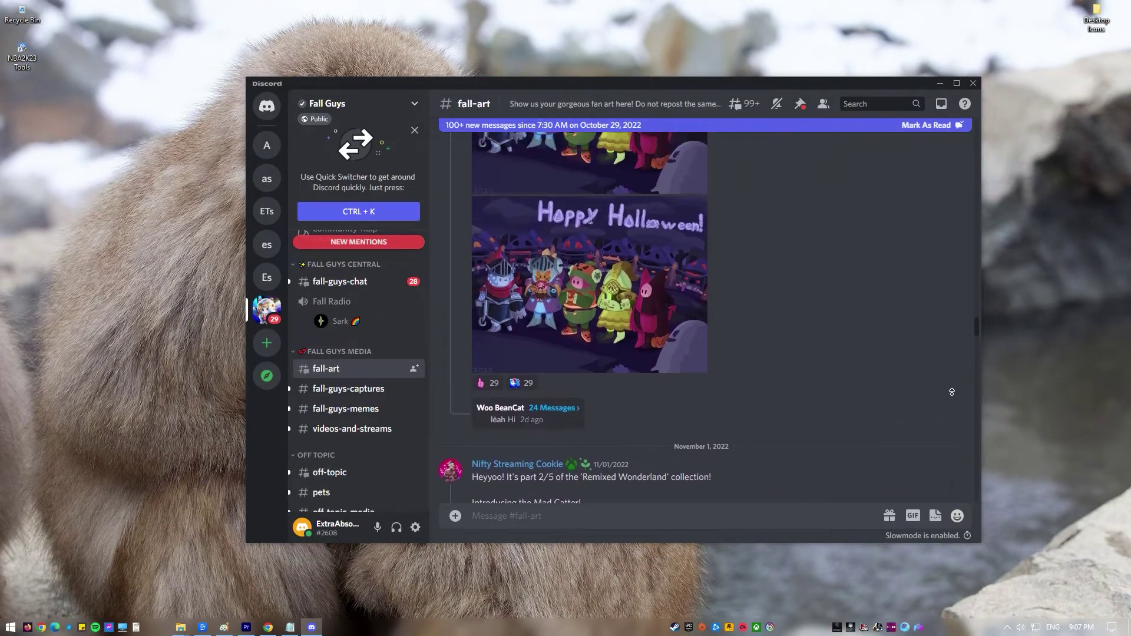
{"action": "scroll", "coordinate": [952, 391], "scroll_direction": "up", "scroll_amount": 3}
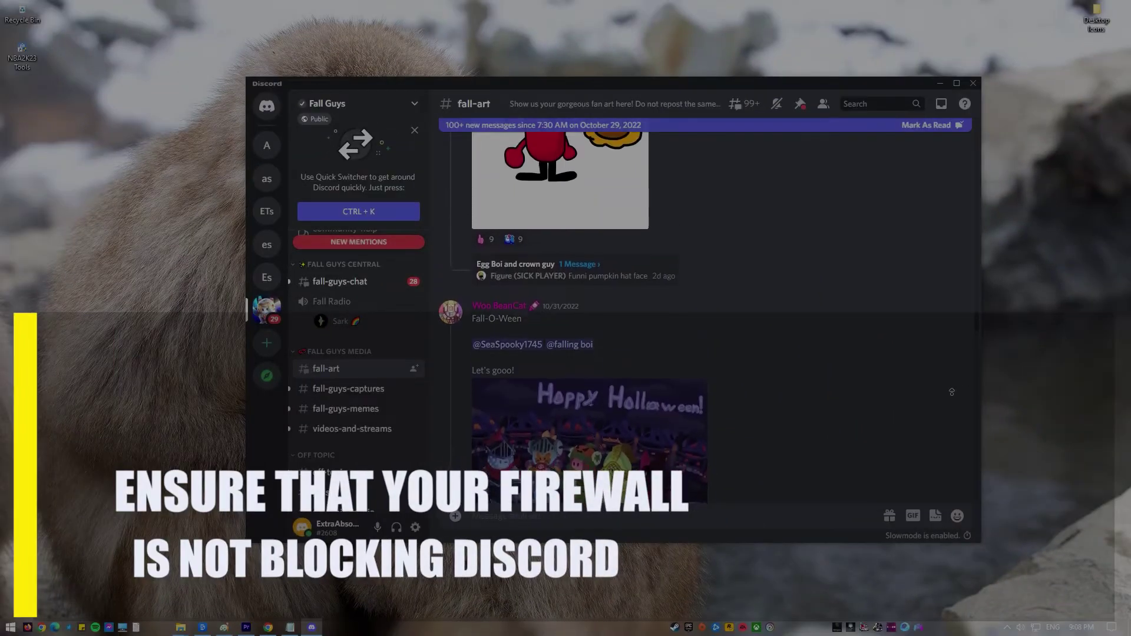
{"action": "scroll", "coordinate": [952, 392], "scroll_direction": "up", "scroll_amount": 5}
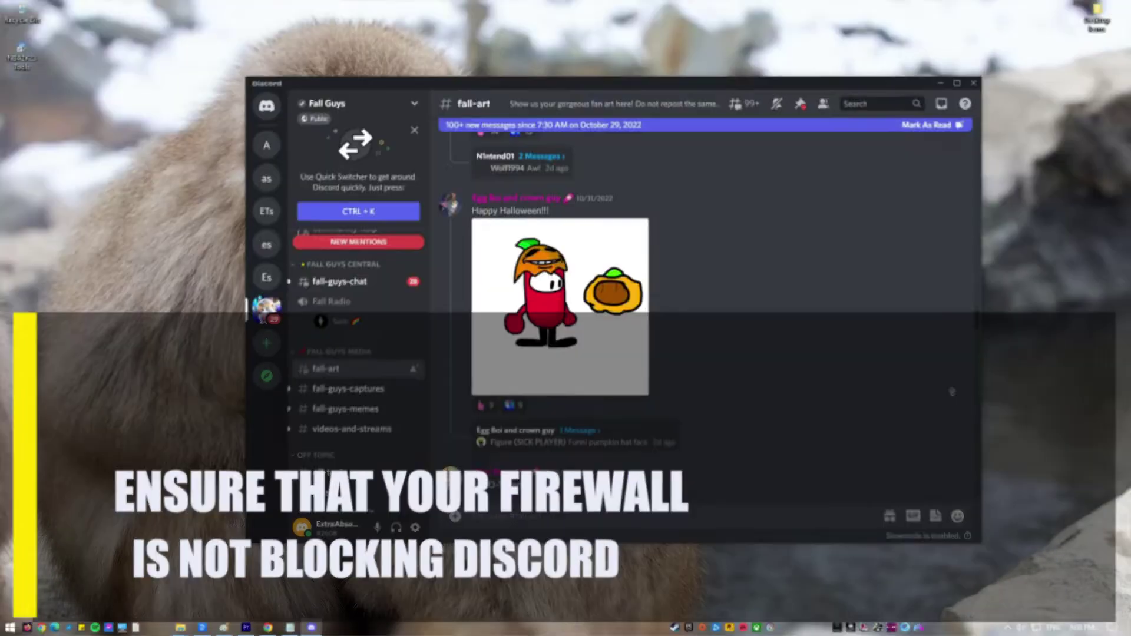
{"action": "scroll", "coordinate": [951, 392], "scroll_direction": "up", "scroll_amount": 5}
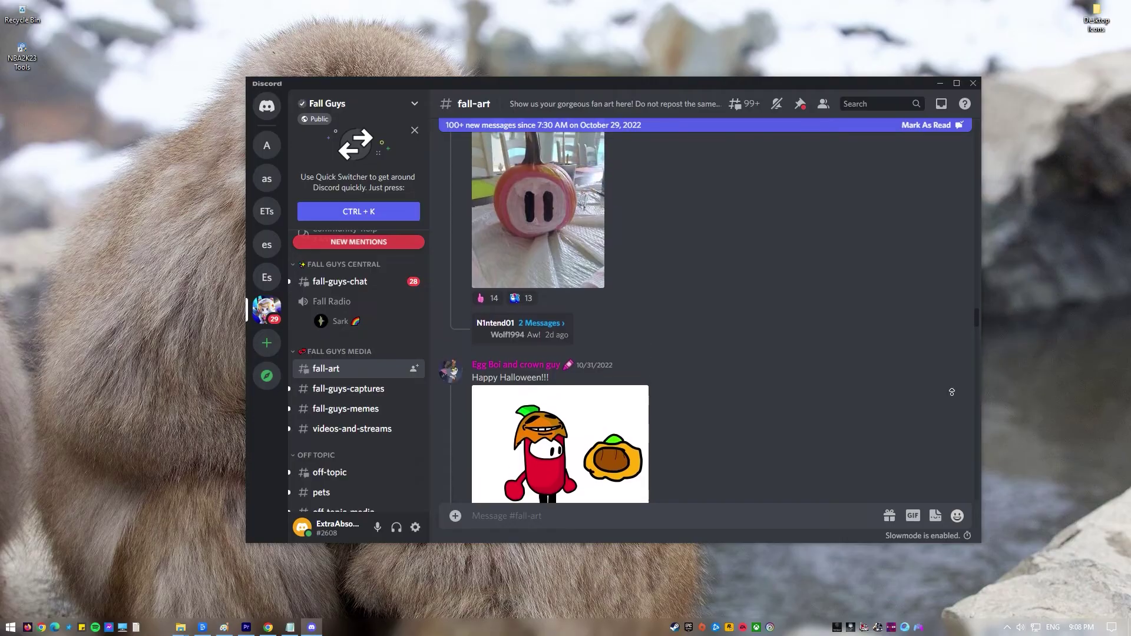
{"action": "scroll", "coordinate": [952, 392], "scroll_direction": "up", "scroll_amount": 3}
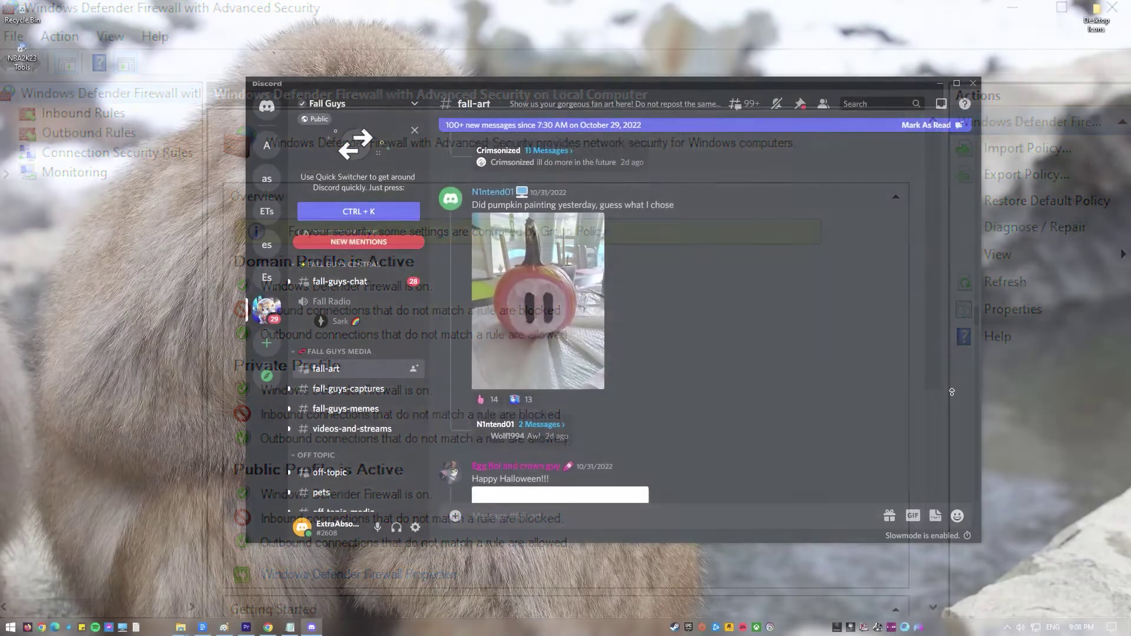
{"action": "scroll", "coordinate": [952, 392], "scroll_direction": "up", "scroll_amount": 3}
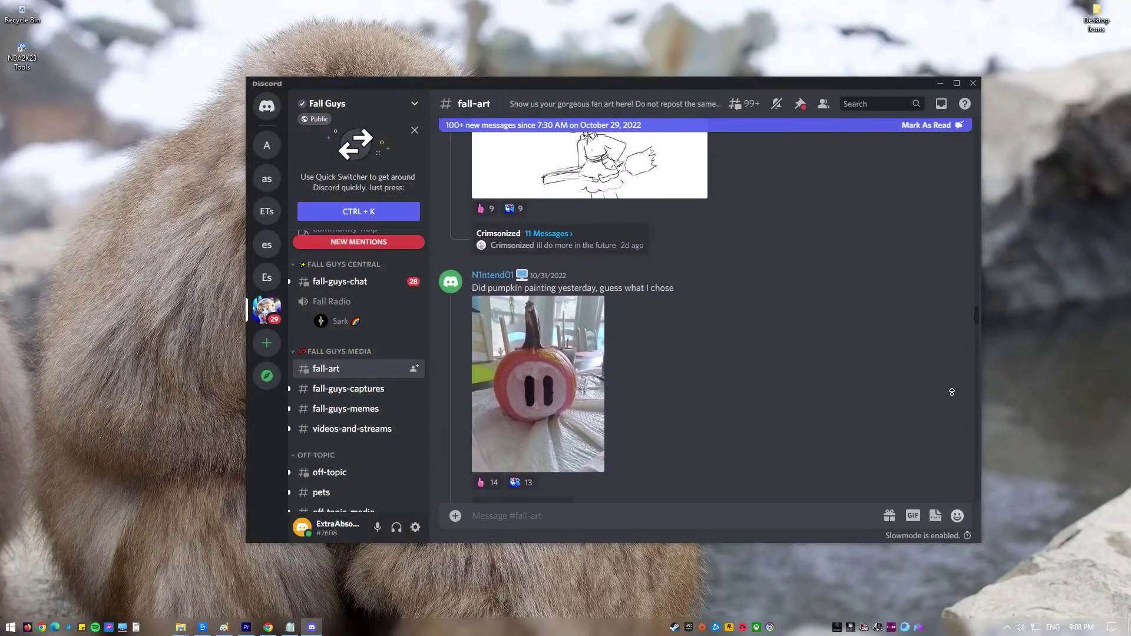
{"action": "scroll", "coordinate": [951, 392], "scroll_direction": "up", "scroll_amount": 3}
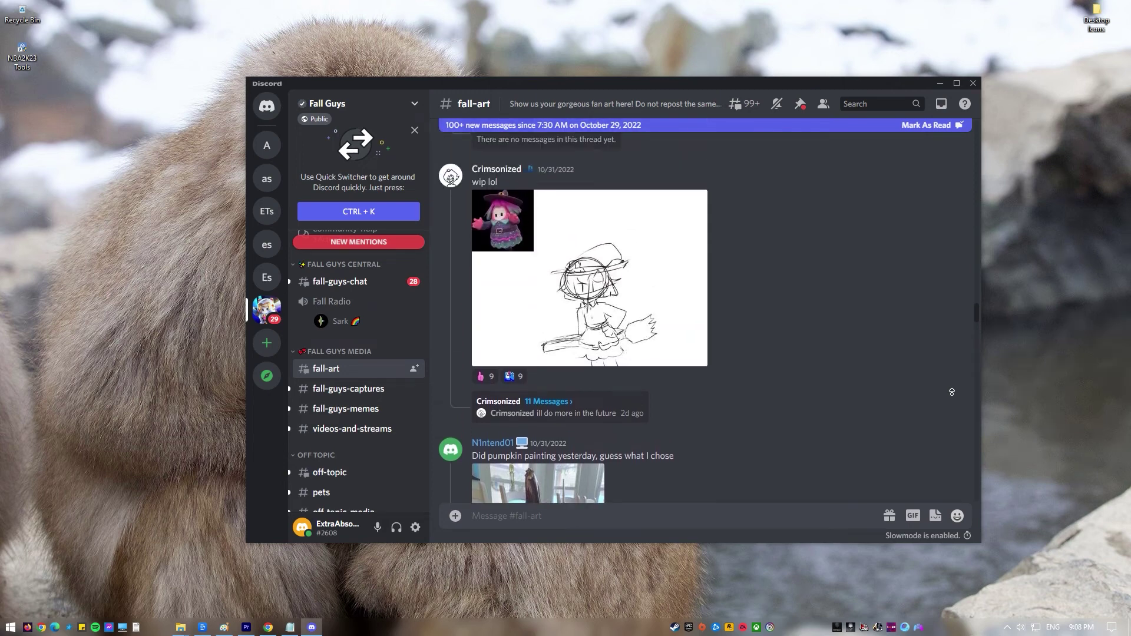
{"action": "scroll", "coordinate": [952, 392], "scroll_direction": "up", "scroll_amount": 3}
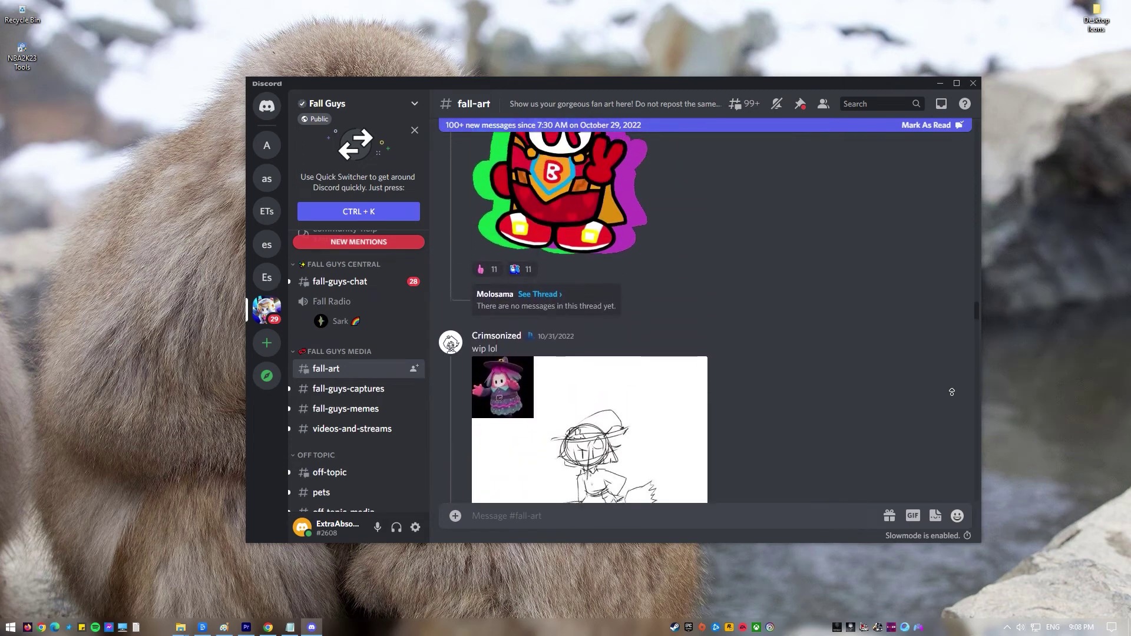
{"action": "scroll", "coordinate": [951, 391], "scroll_direction": "up", "scroll_amount": 3}
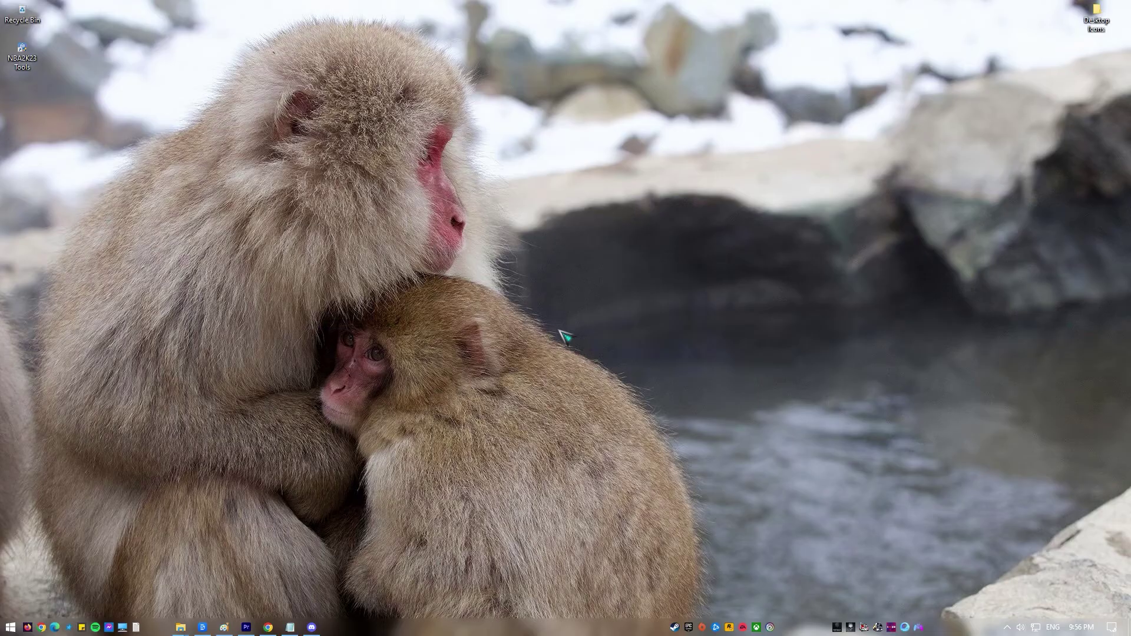
Open Firewall & network protection from the Windows Security page of the Update & Security settings.
{"action": "key", "text": "super+i"}
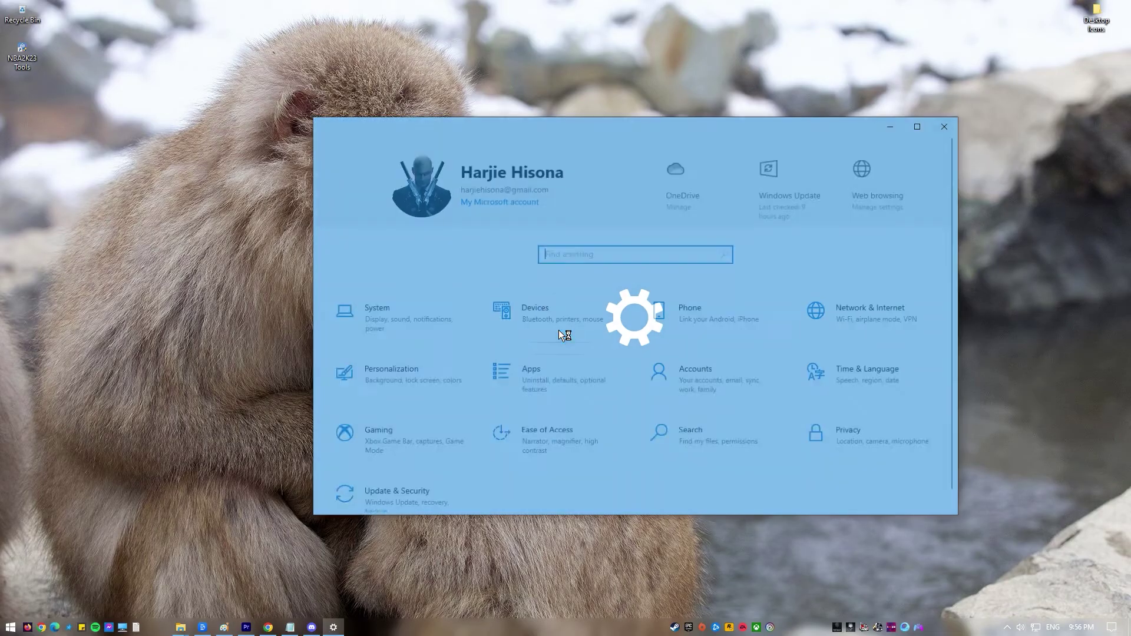
{"action": "scroll", "coordinate": [443, 490], "scroll_direction": "down", "scroll_amount": 1}
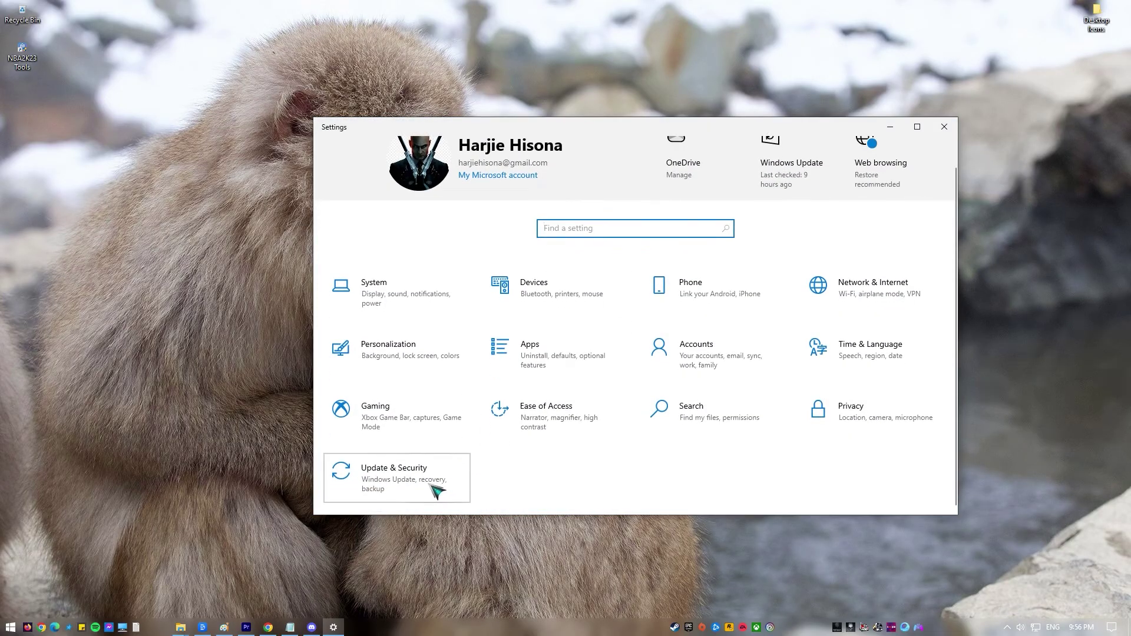
{"action": "left_click", "coordinate": [437, 490]}
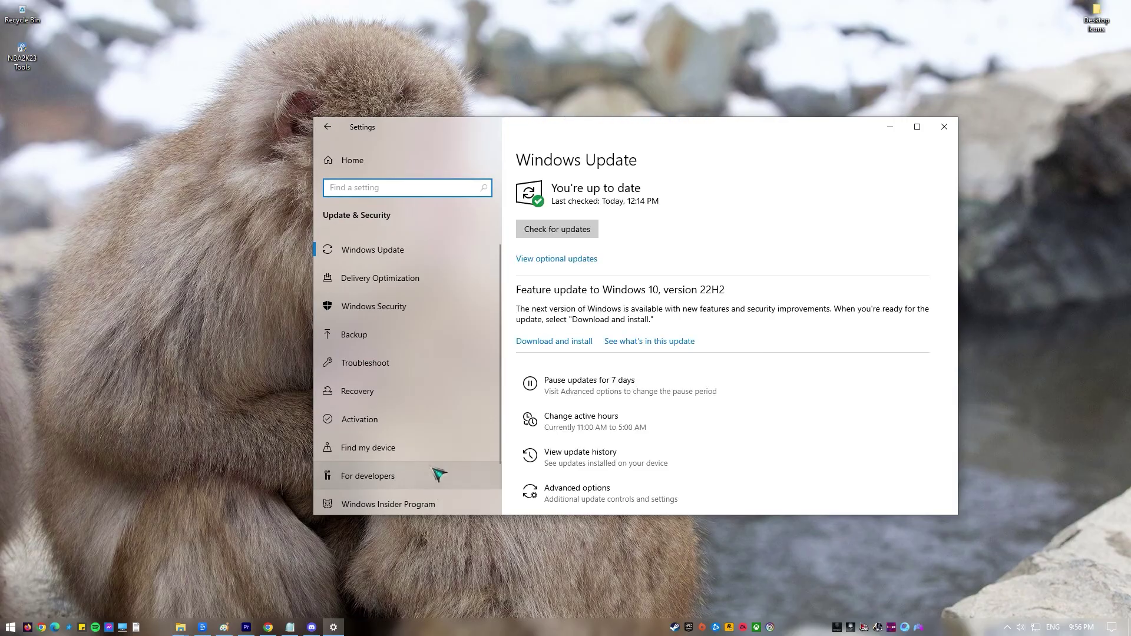
{"action": "left_click", "coordinate": [432, 306]}
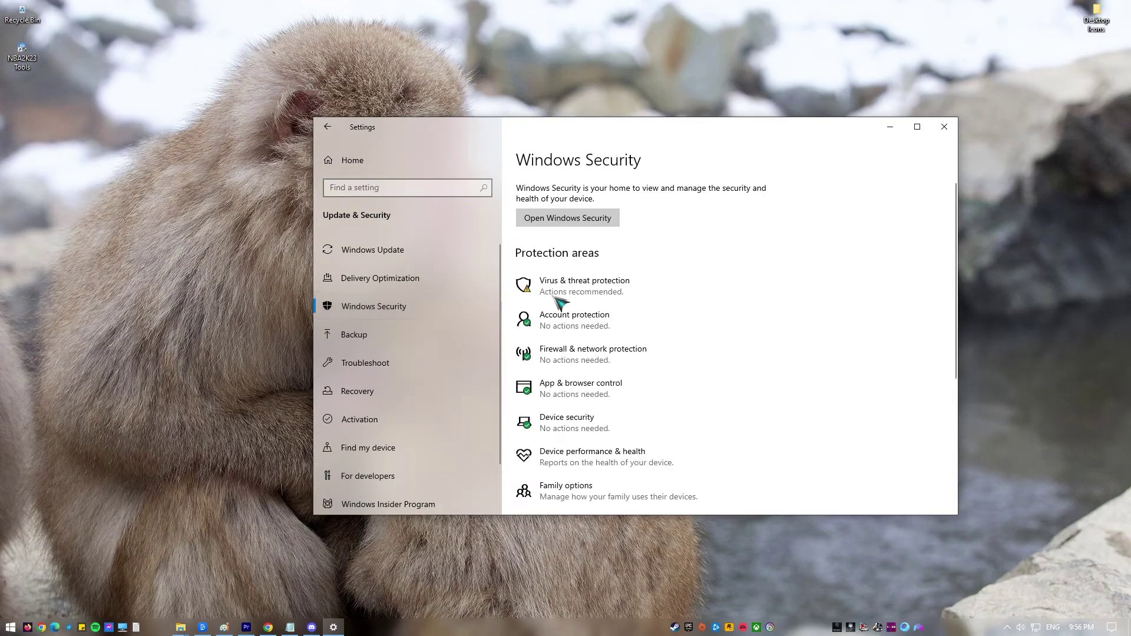
{"action": "left_click", "coordinate": [649, 373]}
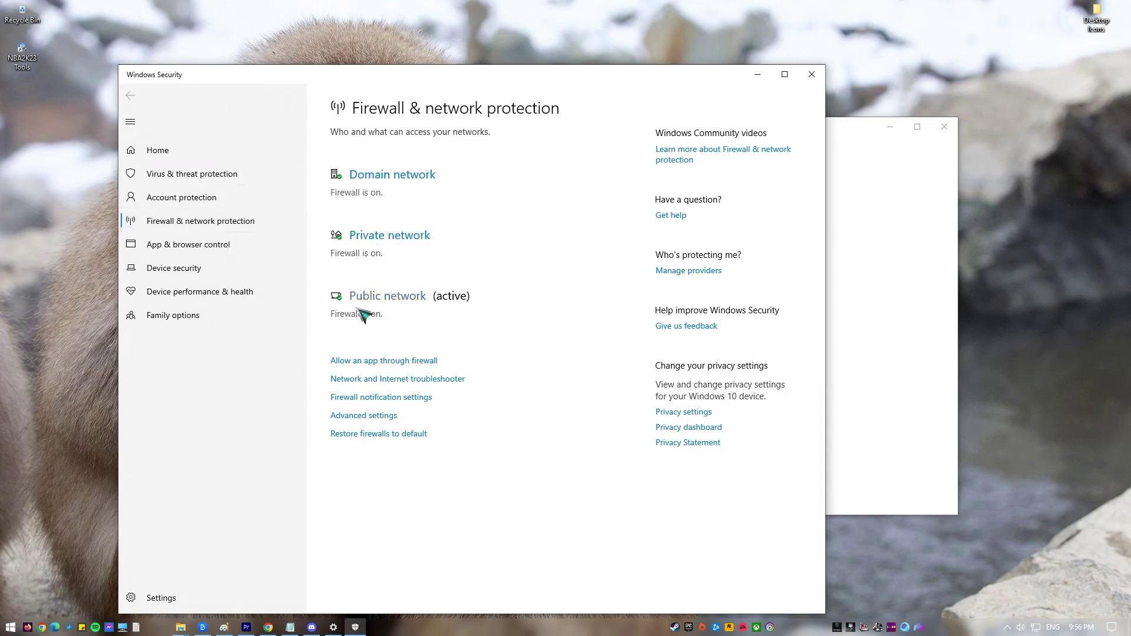
Unlock the list of apps allowed through the firewall for changes and go to the entries starting with D.
{"action": "left_click", "coordinate": [376, 362]}
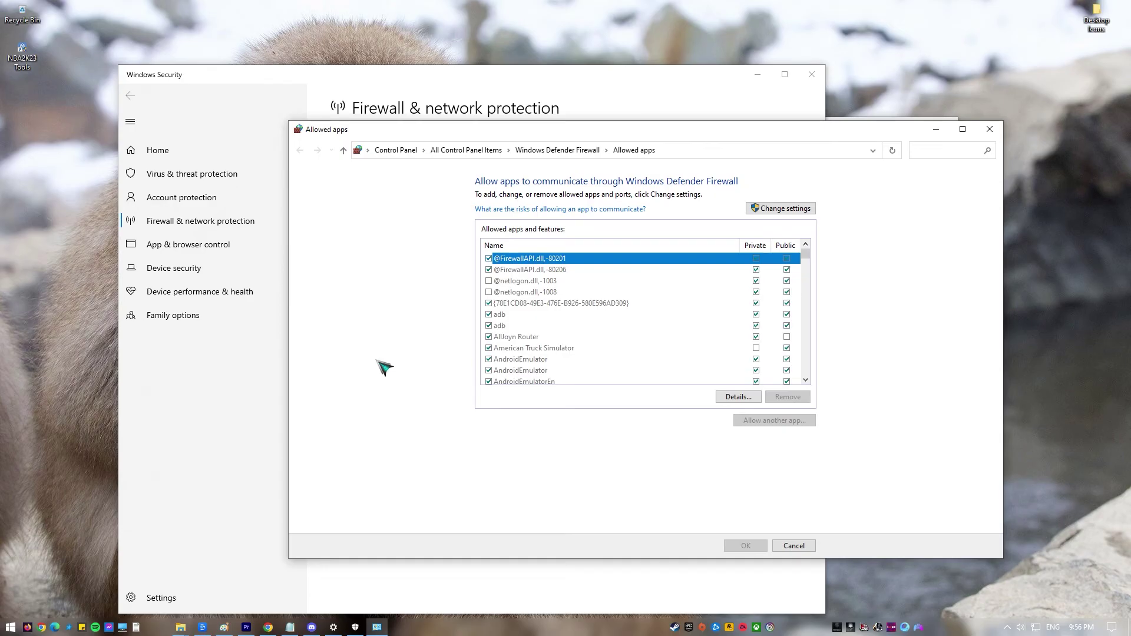
{"action": "left_click", "coordinate": [794, 209]}
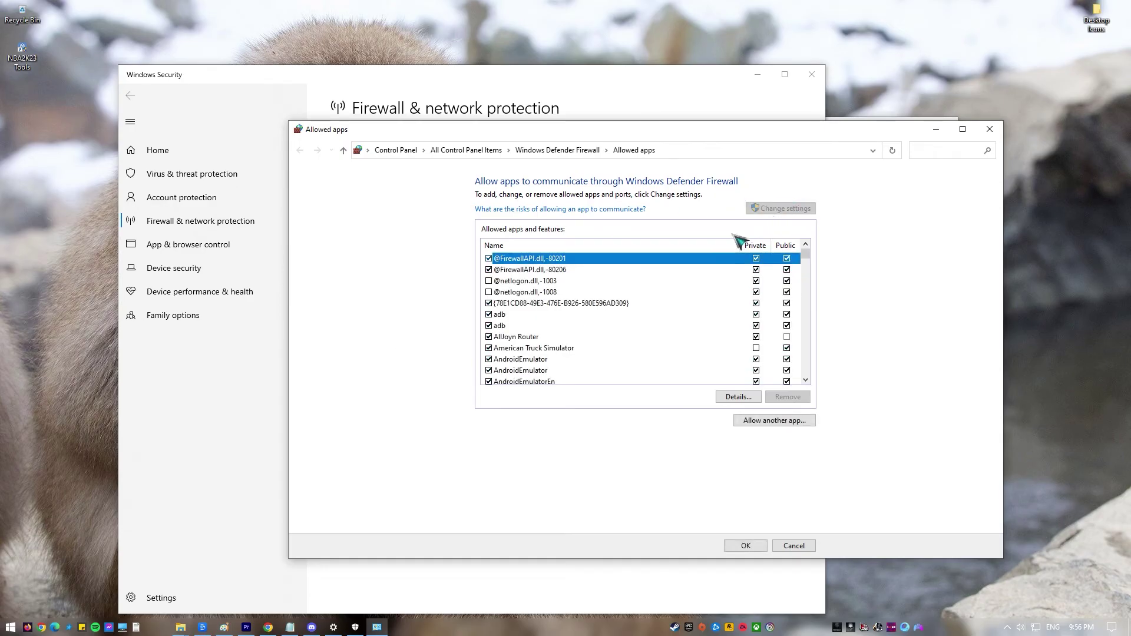
{"action": "left_click", "coordinate": [538, 348]}
{"action": "key", "text": "d"}
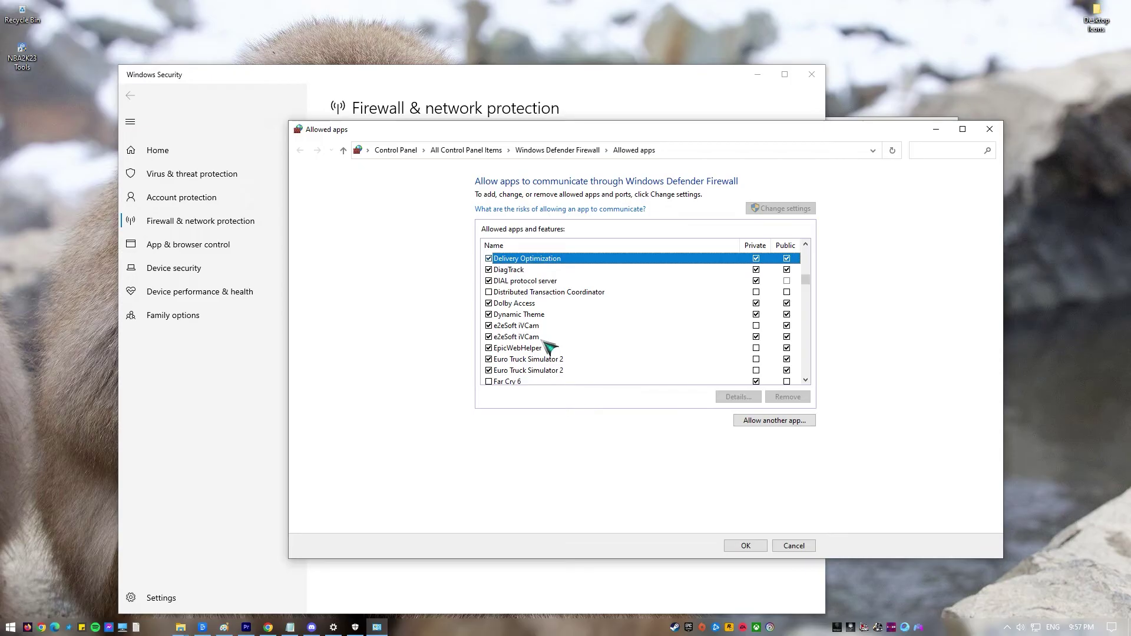
Start adding another allowed app and browse to the ProgramData folder on Local Disk (C:) for its program file.
{"action": "left_click", "coordinate": [786, 421]}
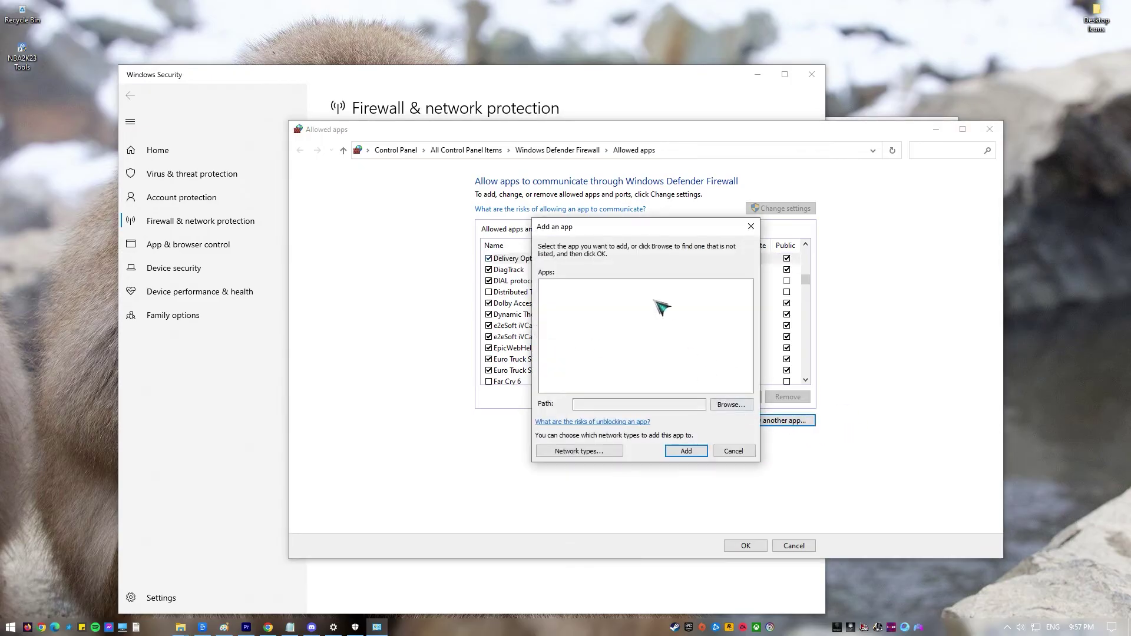
{"action": "left_click", "coordinate": [730, 404]}
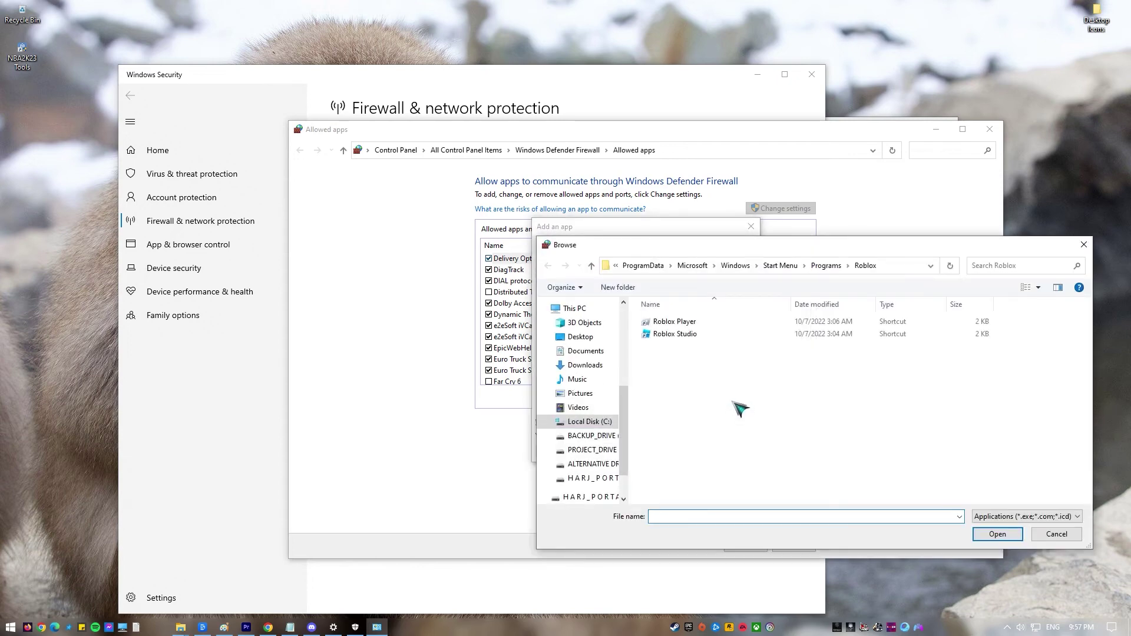
{"action": "left_click", "coordinate": [589, 423]}
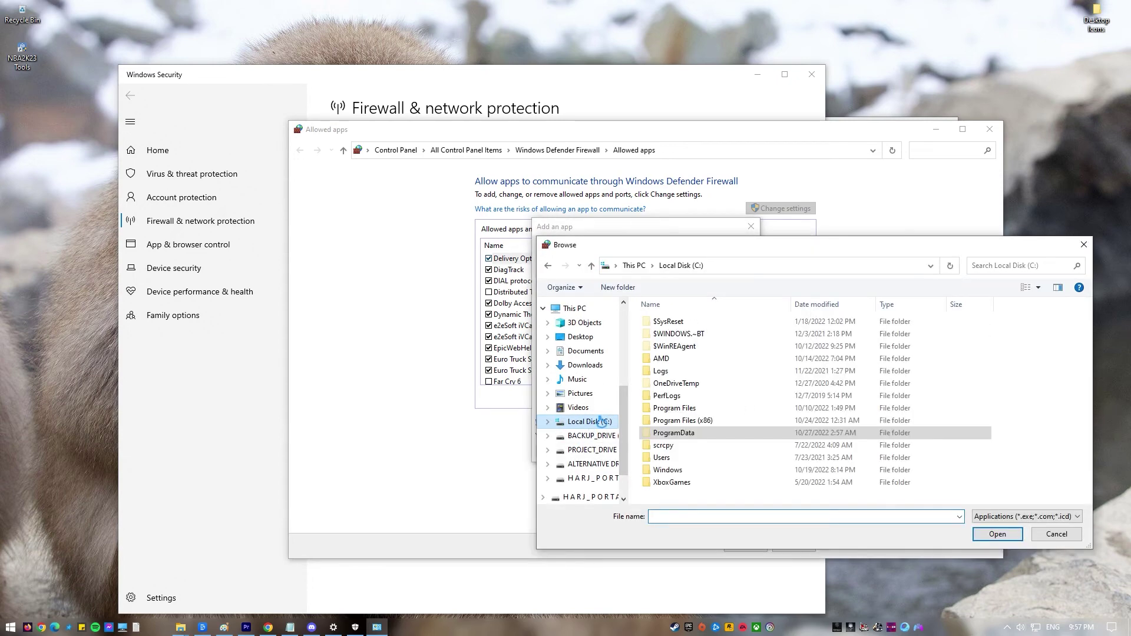
{"action": "double_click", "coordinate": [689, 434]}
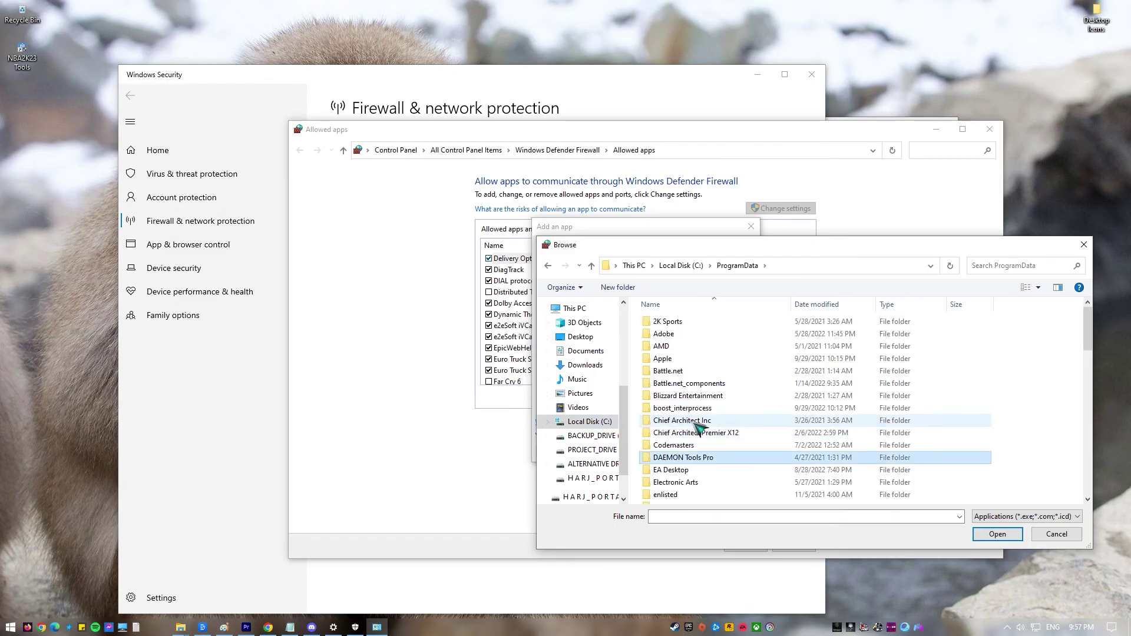